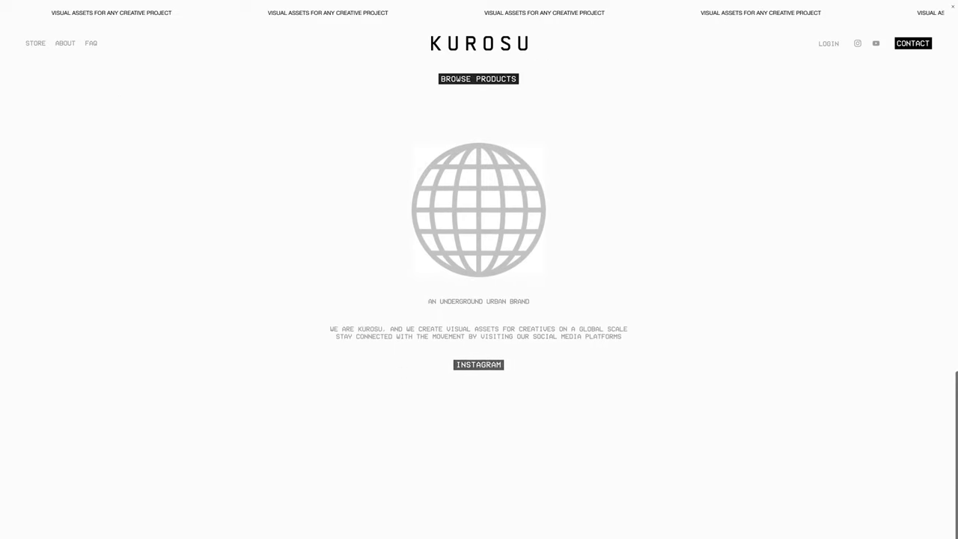
- Scroll the Kurosu store past the Urban Elements page to the BLK800V1 product page
{"action": "scroll", "coordinate": [573, 421], "scroll_direction": "down", "scroll_amount": 3}
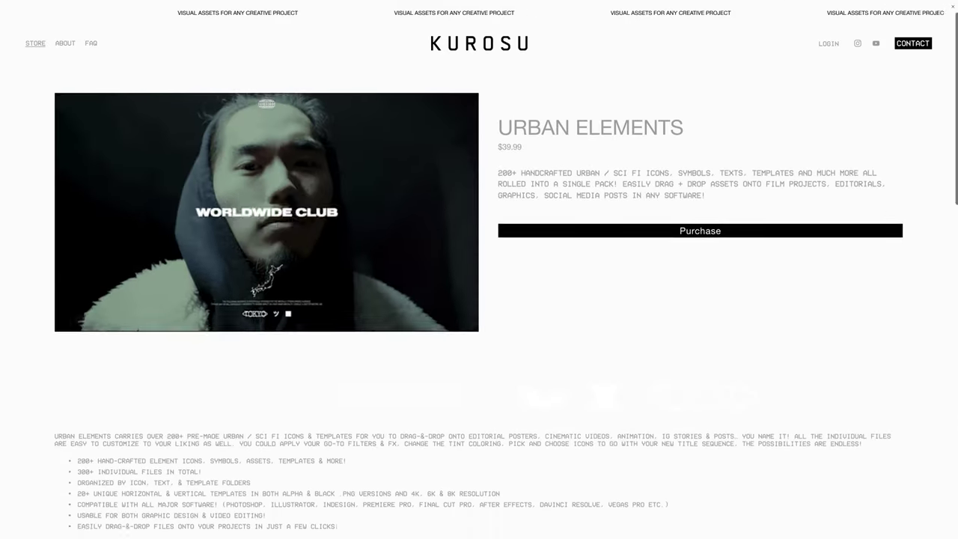
{"action": "scroll", "coordinate": [473, 404], "scroll_direction": "down", "scroll_amount": 5}
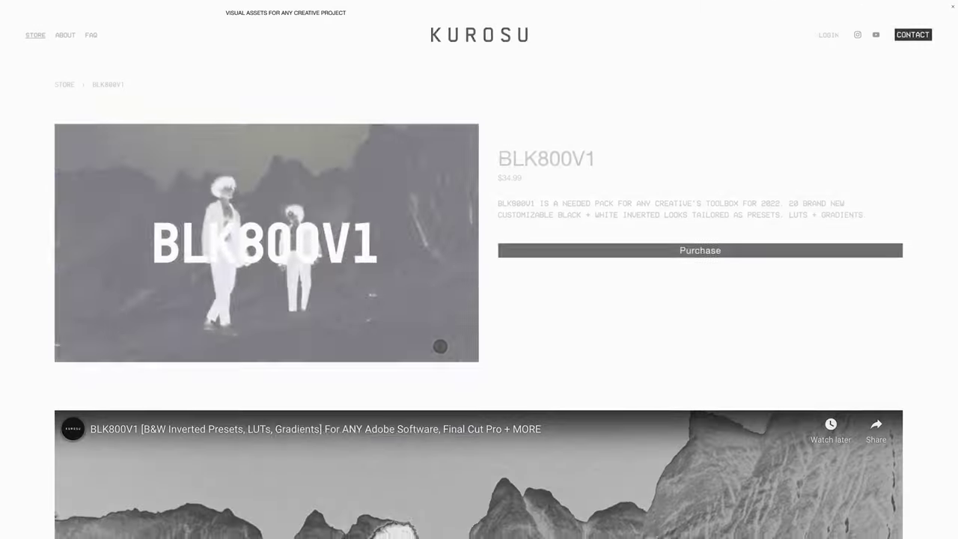
{"action": "scroll", "coordinate": [516, 339], "scroll_direction": "down", "scroll_amount": 15}
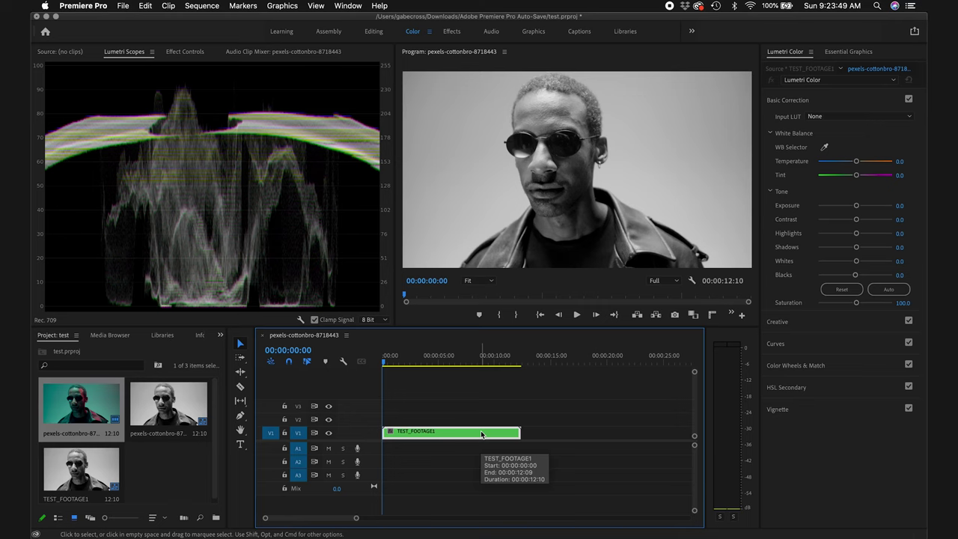
- Paste a copy of the portrait clip onto track V2 and park the playhead at 00:00:01:15
{"action": "left_click", "coordinate": [298, 419]}
{"action": "left_click", "coordinate": [298, 434]}
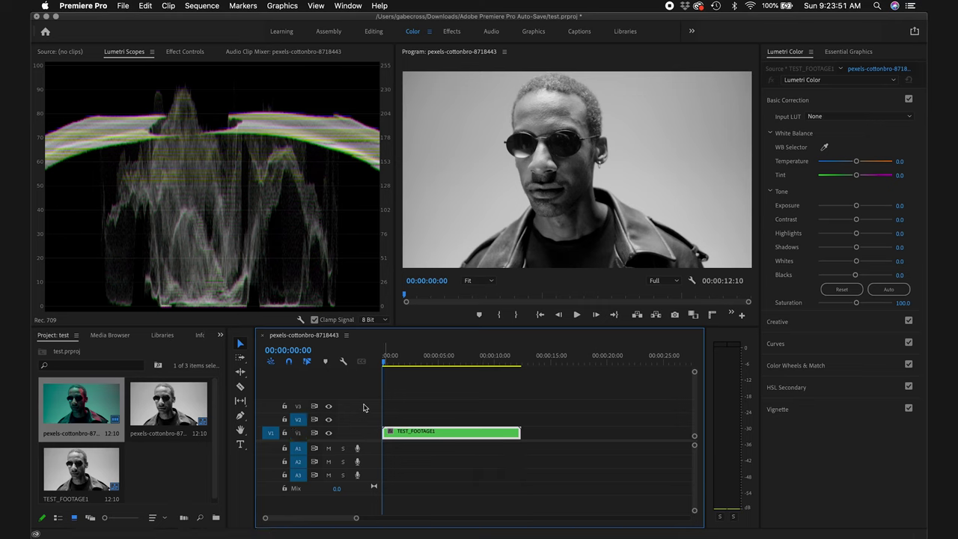
{"action": "key", "text": "super+v"}
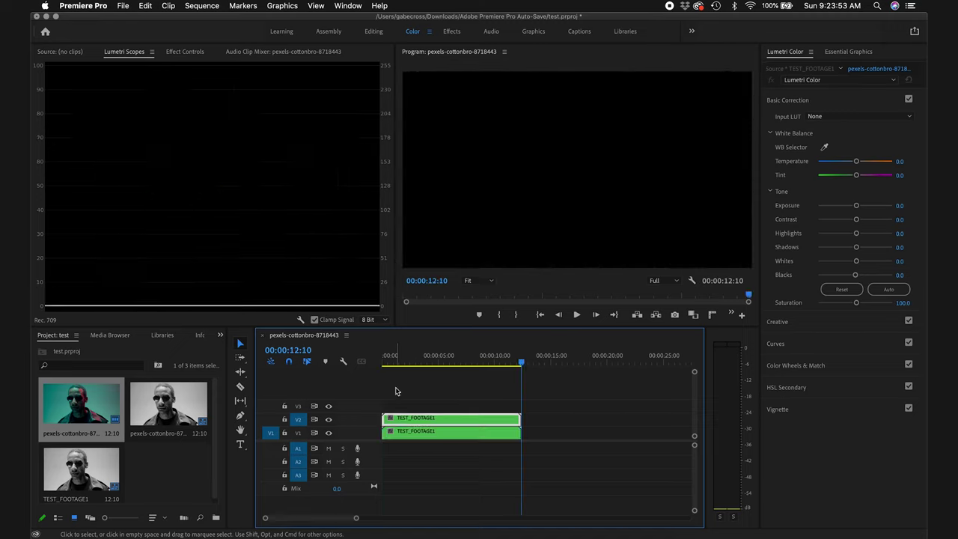
{"action": "left_click_drag", "start_coordinate": [517, 364], "coordinate": [412, 363]}
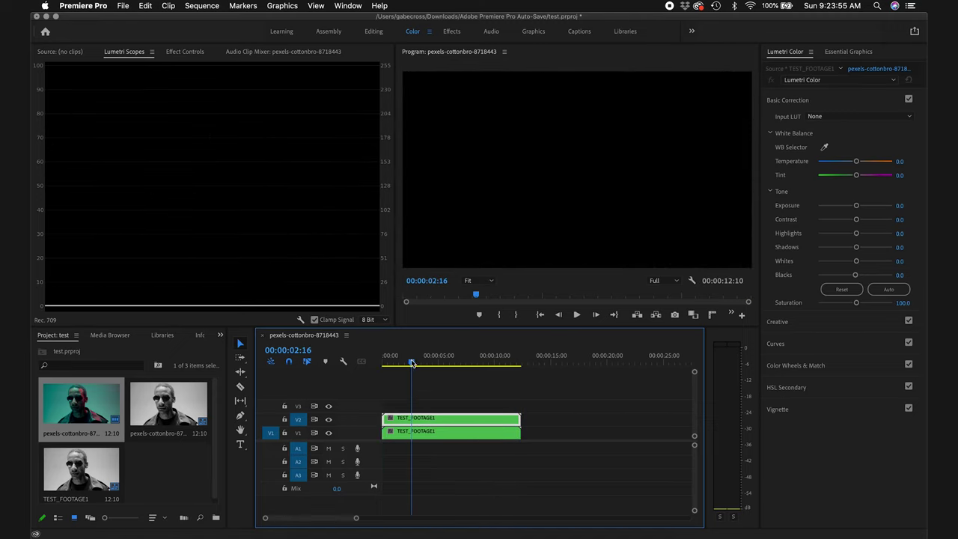
{"action": "left_click", "coordinate": [401, 389]}
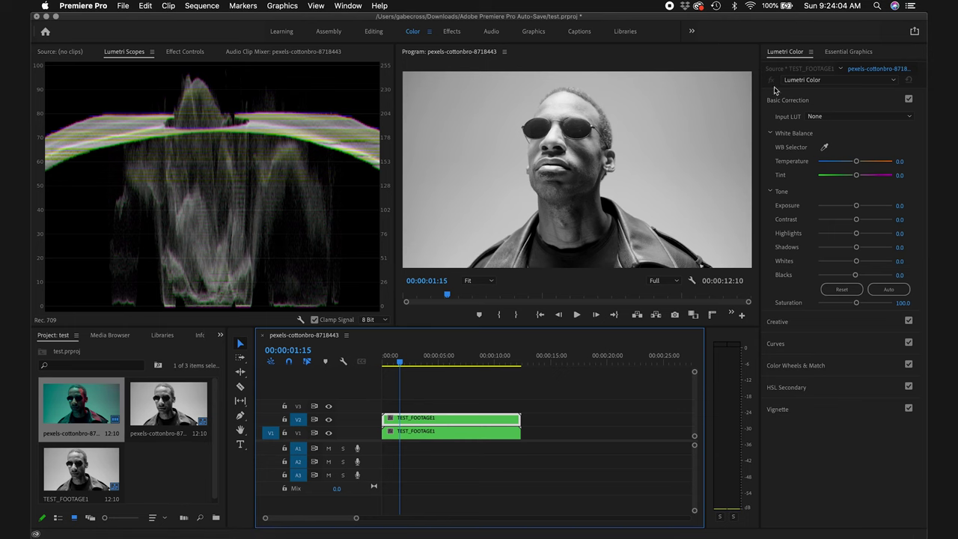
- Apply Horizontal Flip to the V2 copy and shift its Position X to 2300
{"action": "left_click", "coordinate": [454, 33]}
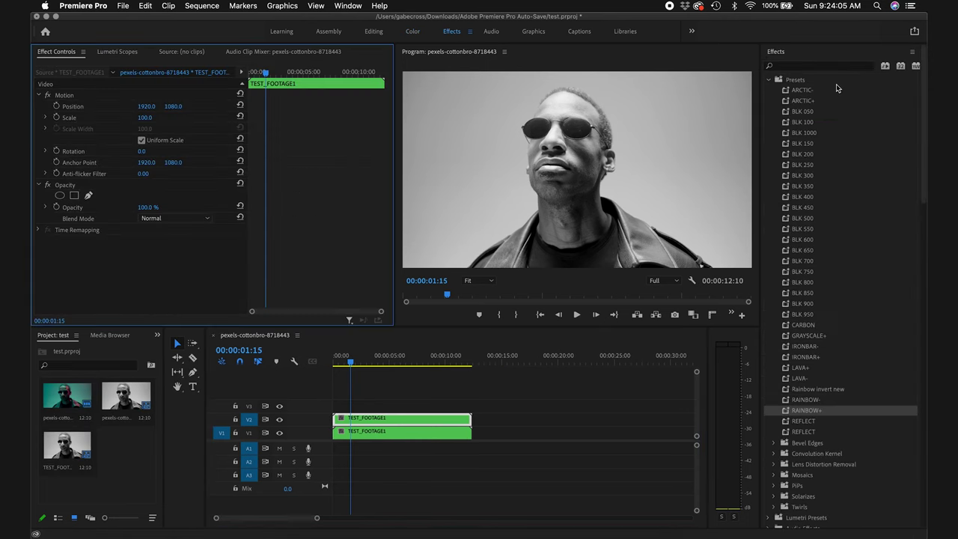
{"action": "left_click", "coordinate": [822, 67]}
{"action": "type", "text": "flip"}
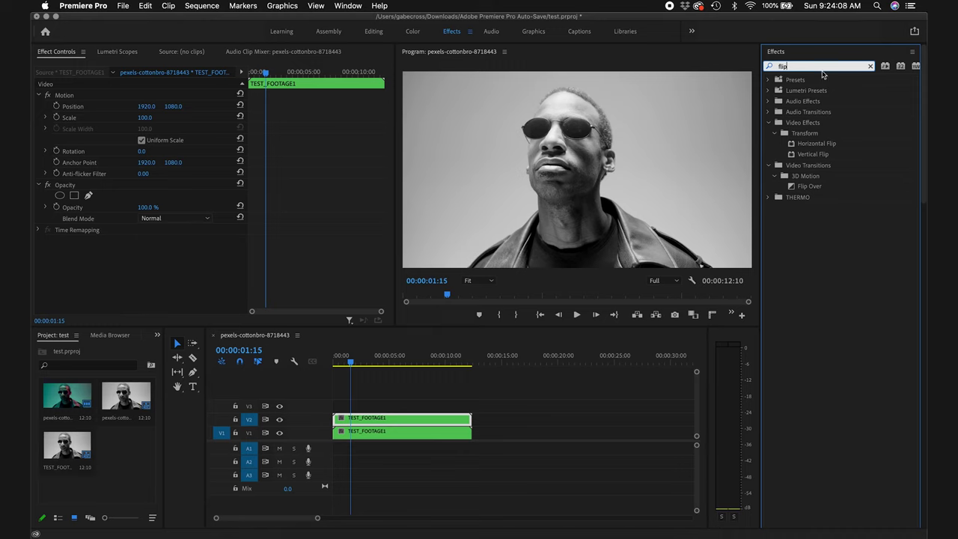
{"action": "left_click_drag", "start_coordinate": [816, 144], "coordinate": [378, 420]}
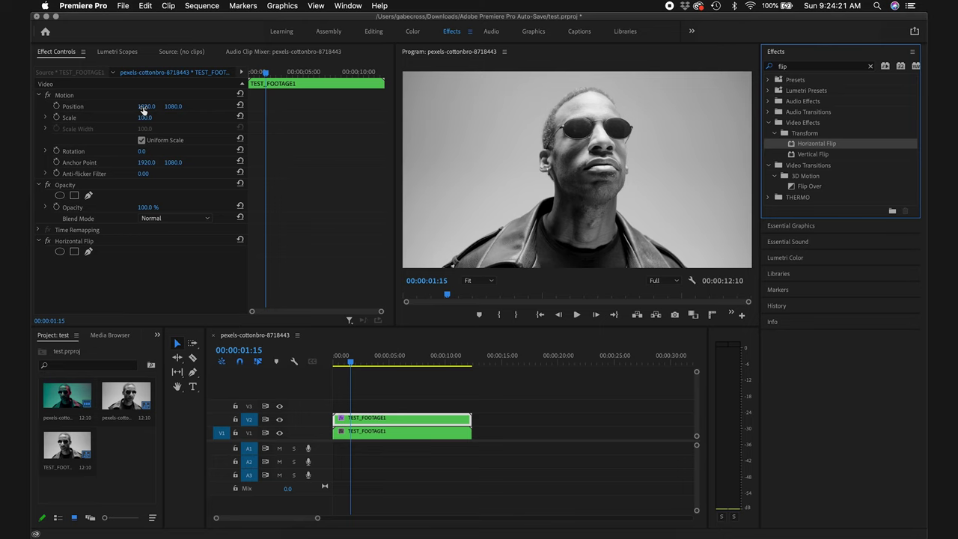
{"action": "left_click_drag", "start_coordinate": [144, 107], "coordinate": [196, 107]}
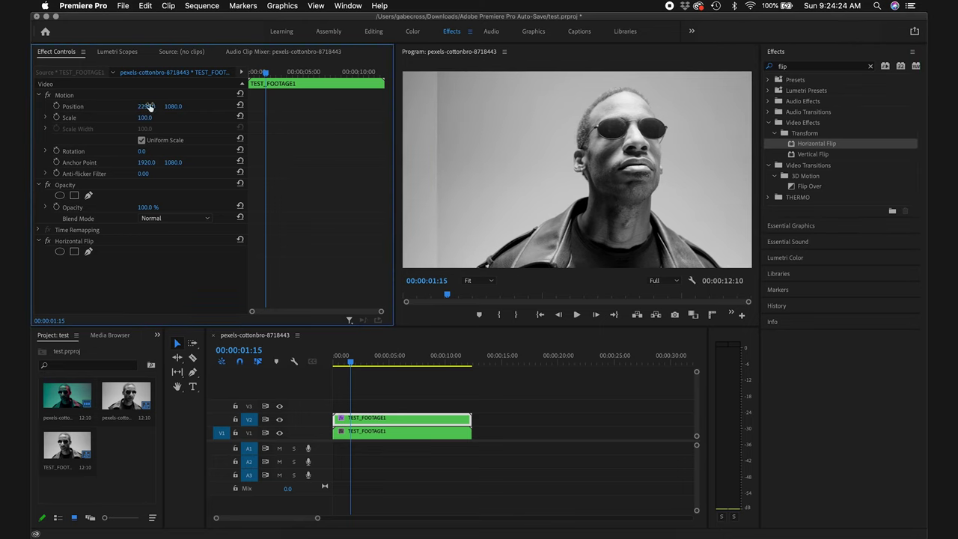
{"action": "left_click", "coordinate": [871, 67]}
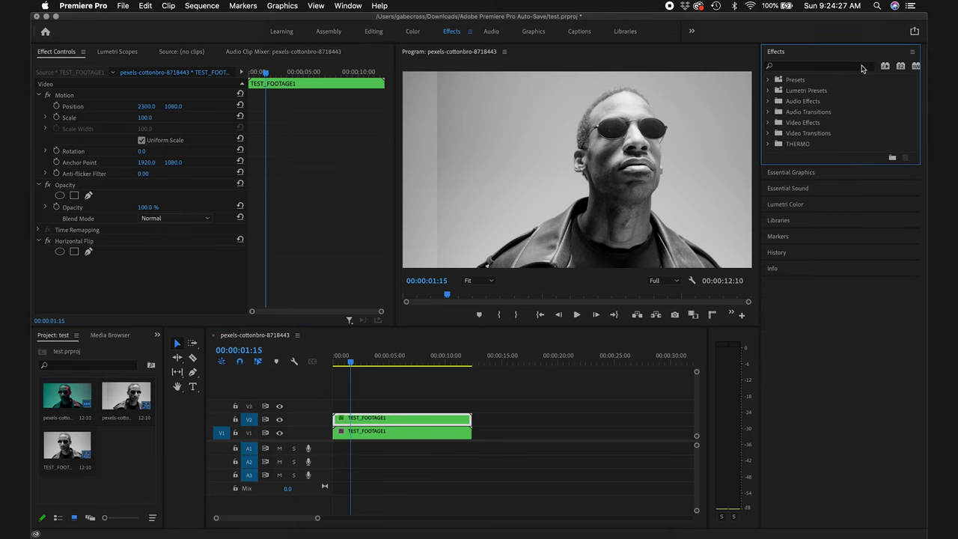
- Add Crop to the flipped V2 copy with Left at 45% and preview the mirrored face
{"action": "type", "text": "croop"}
{"action": "key", "text": "BackSpace"}
{"action": "key", "text": "BackSpace"}
{"action": "type", "text": "p"}
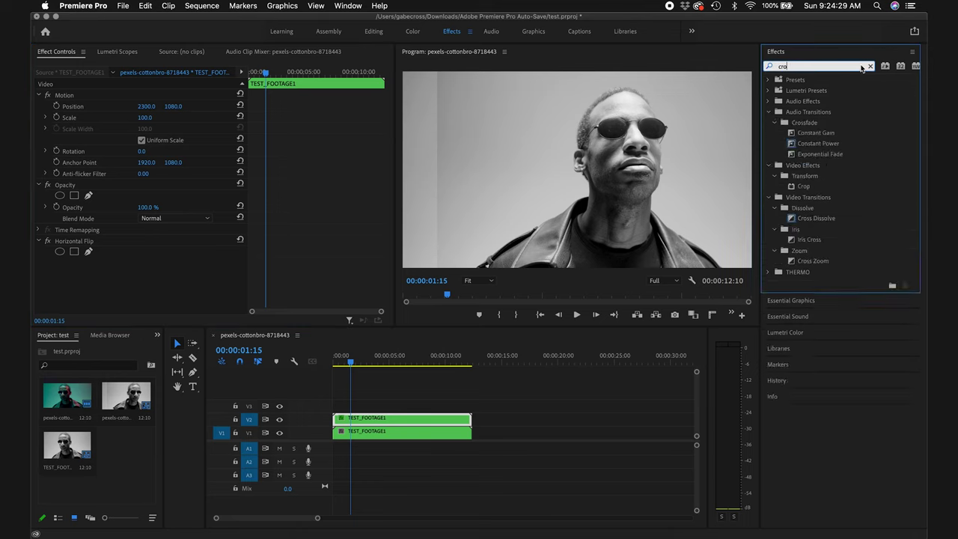
{"action": "left_click_drag", "start_coordinate": [801, 147], "coordinate": [383, 421]}
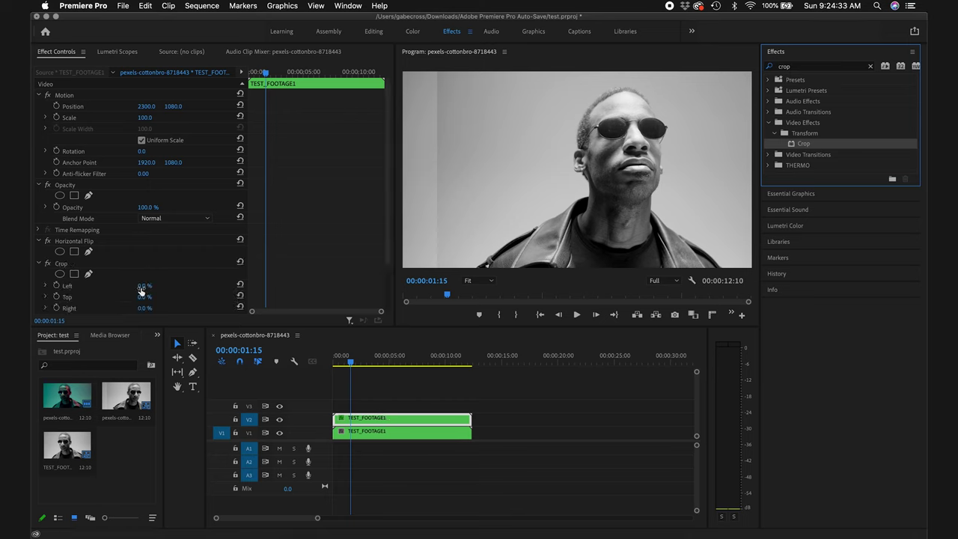
{"action": "left_click_drag", "start_coordinate": [142, 285], "coordinate": [227, 280]}
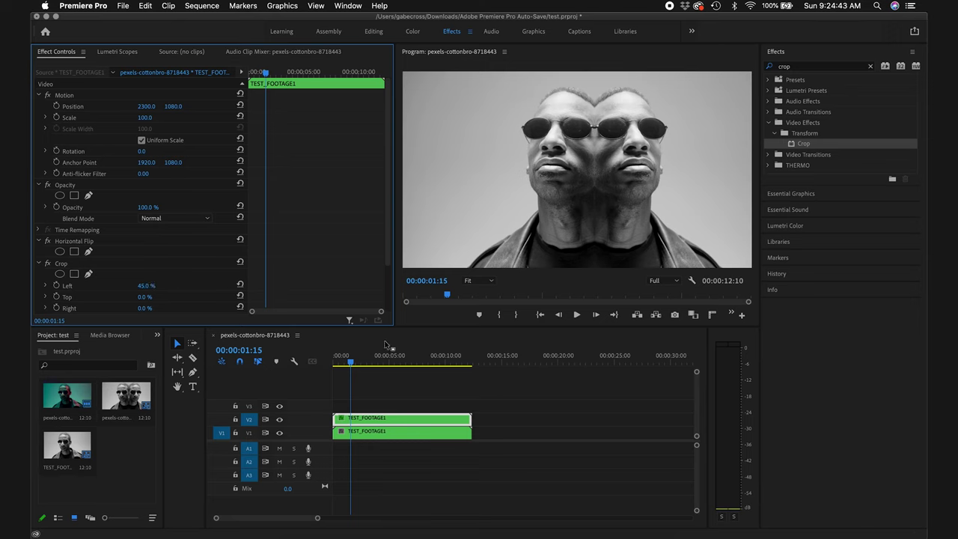
{"action": "left_click", "coordinate": [346, 364]}
{"action": "mouse_move", "coordinate": [346, 363]}
{"action": "left_mouse_down"}
{"action": "mouse_move", "coordinate": [380, 366]}
{"action": "mouse_move", "coordinate": [356, 366]}
{"action": "left_mouse_up"}
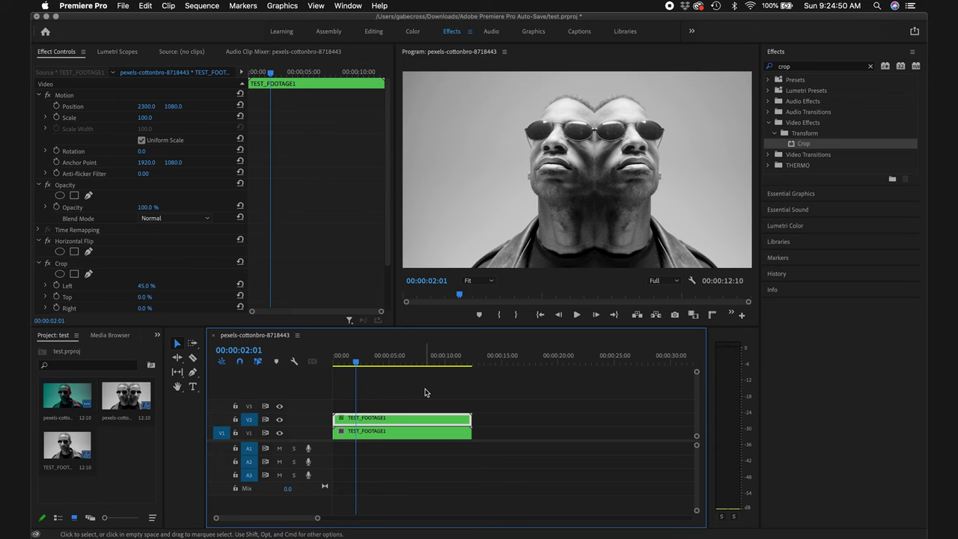
- Nest the original and flipped clips into a sequence named TEST_FOOTAGE2 and select it
{"action": "left_click_drag", "start_coordinate": [425, 392], "coordinate": [384, 447]}
{"action": "right_click", "coordinate": [396, 430]}
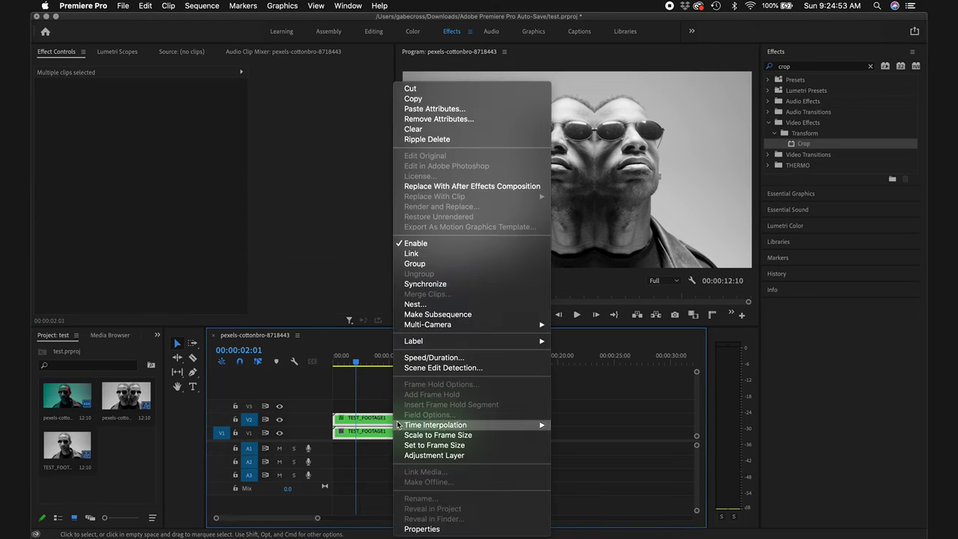
{"action": "left_click", "coordinate": [465, 304]}
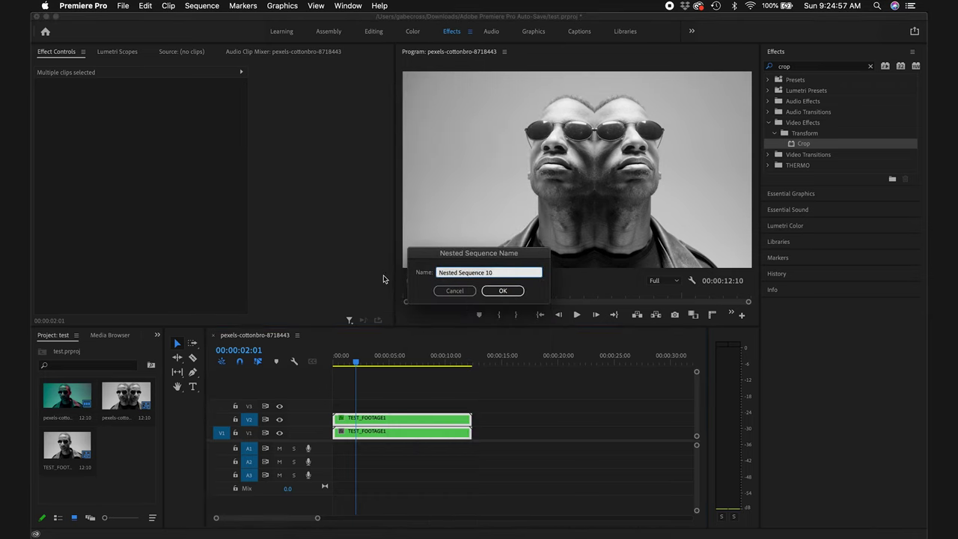
{"action": "type", "text": "TEST_FOOOT"}
{"action": "key", "text": "BackSpace"}
{"action": "key", "text": "BackSpace"}
{"action": "type", "text": "TAGE2"}
{"action": "left_click", "coordinate": [512, 290]}
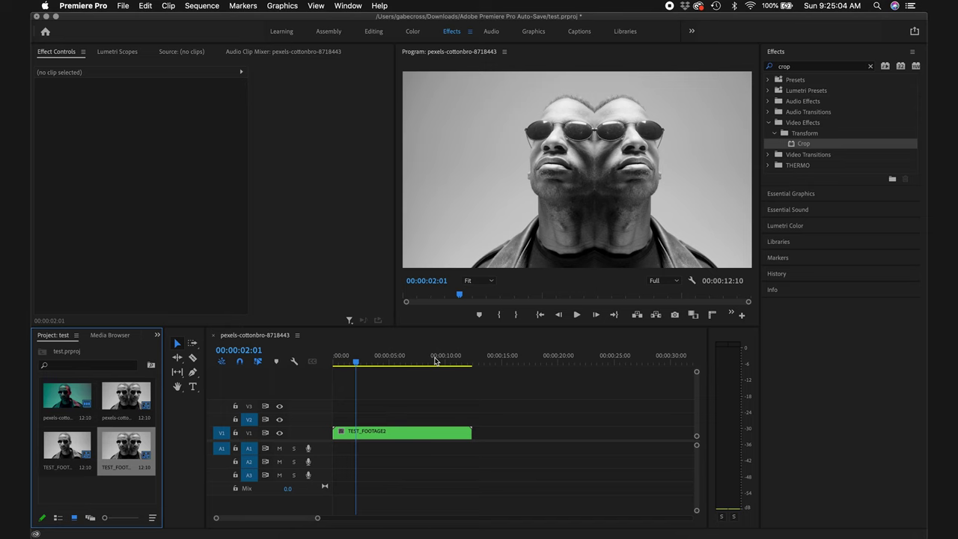
{"action": "left_click", "coordinate": [396, 432]}
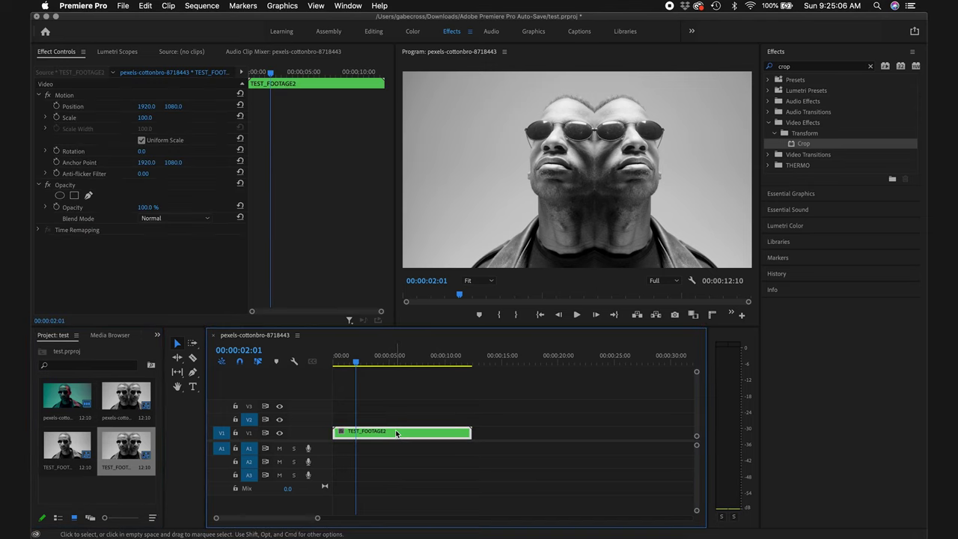
- Apply the Lens Distortion effect to the nested TEST_FOOTAGE2 clip
{"action": "left_click", "coordinate": [873, 69]}
{"action": "left_click", "coordinate": [872, 67]}
{"action": "type", "text": "lens"}
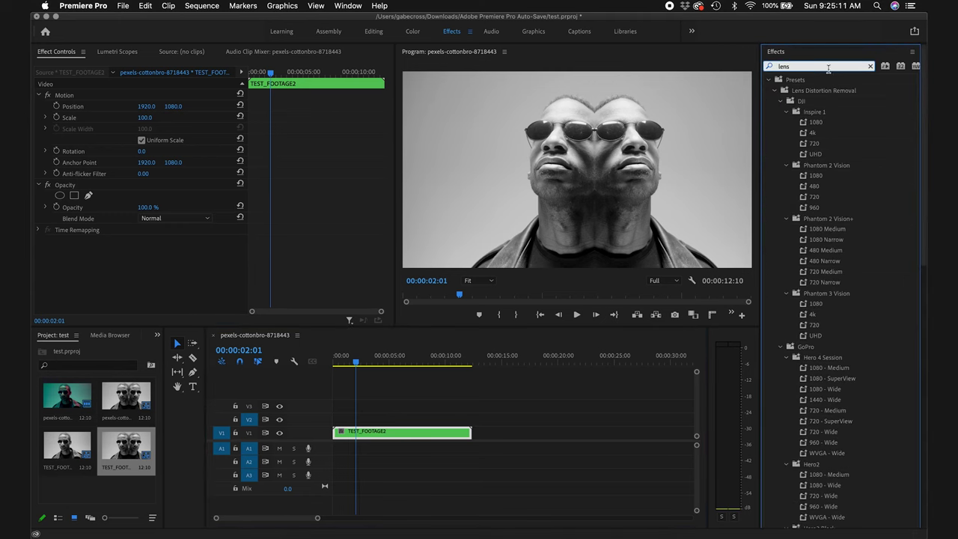
{"action": "left_click", "coordinate": [775, 90]}
{"action": "left_click_drag", "start_coordinate": [804, 158], "coordinate": [449, 435]}
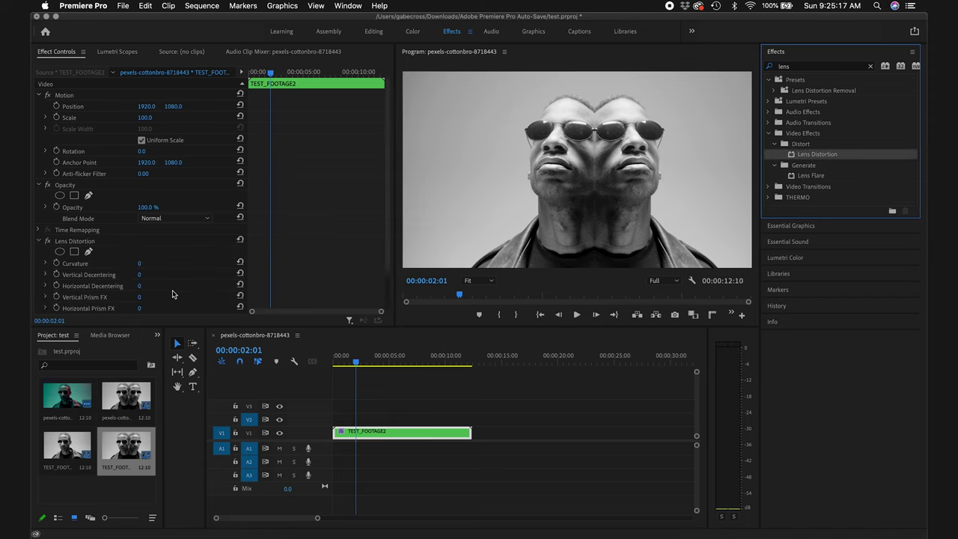
- Set the Lens Distortion Curvature to -32 to warp the mirrored faces
{"action": "scroll", "coordinate": [172, 294], "scroll_direction": "down", "scroll_amount": 2}
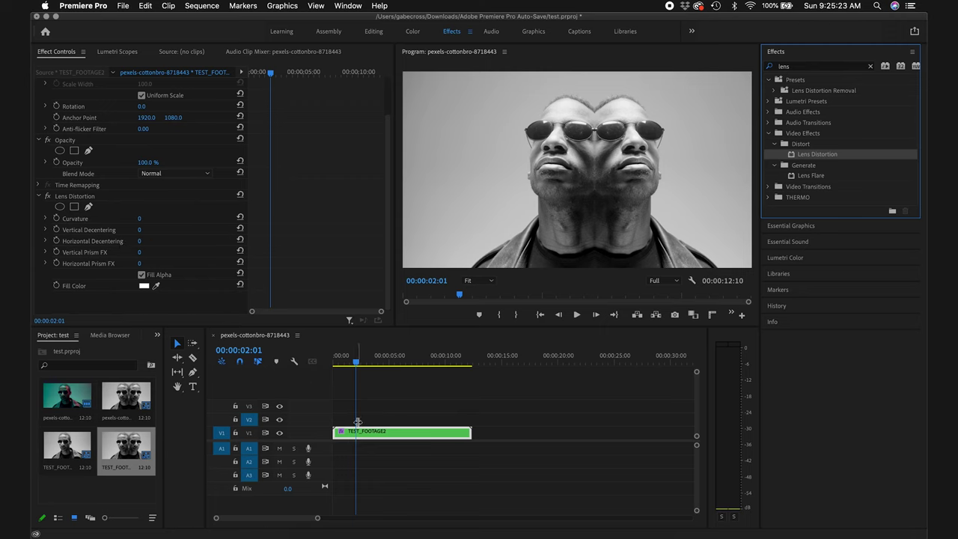
{"action": "left_click", "coordinate": [139, 221]}
{"action": "type", "text": "4"}
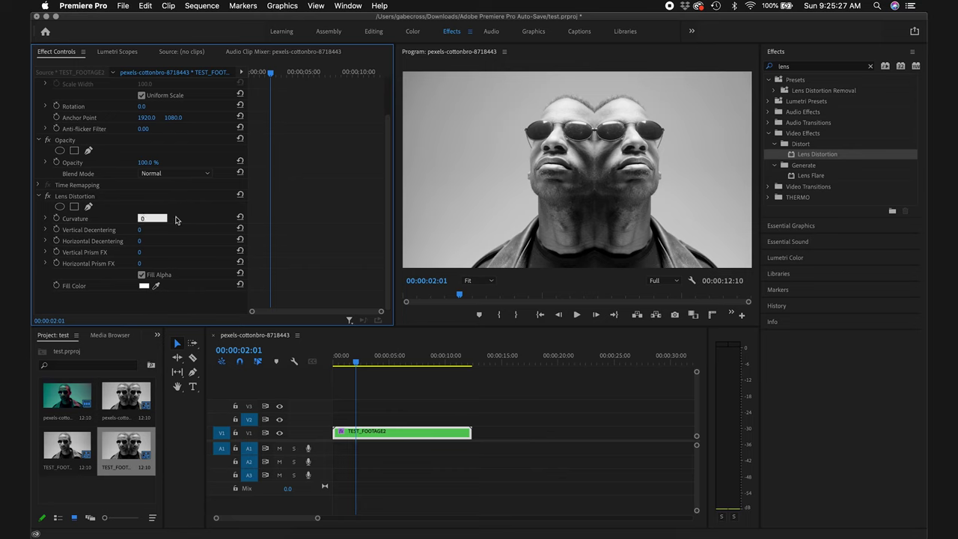
{"action": "key", "text": "Return"}
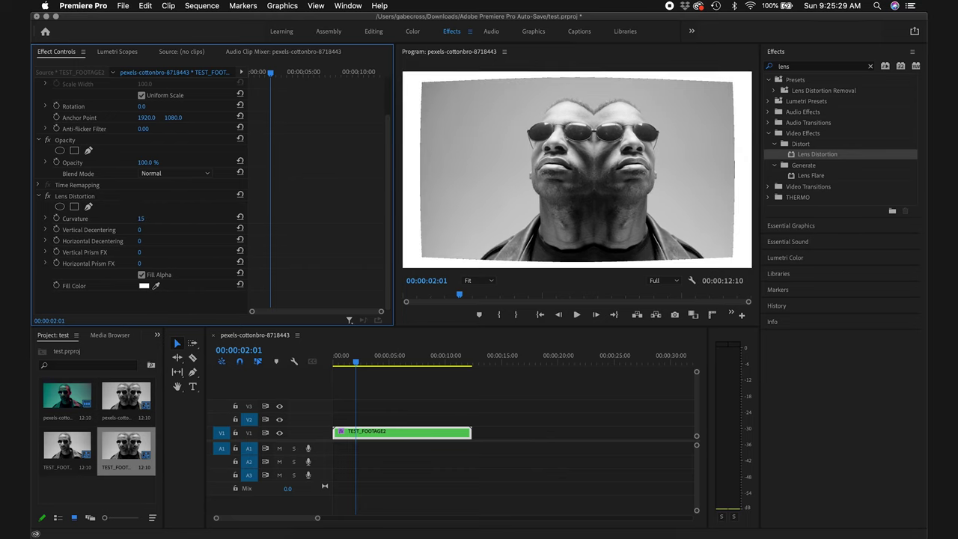
{"action": "type", "text": "-3"}
{"action": "key", "text": "Return"}
{"action": "left_click_drag", "start_coordinate": [141, 218], "coordinate": [141, 255]}
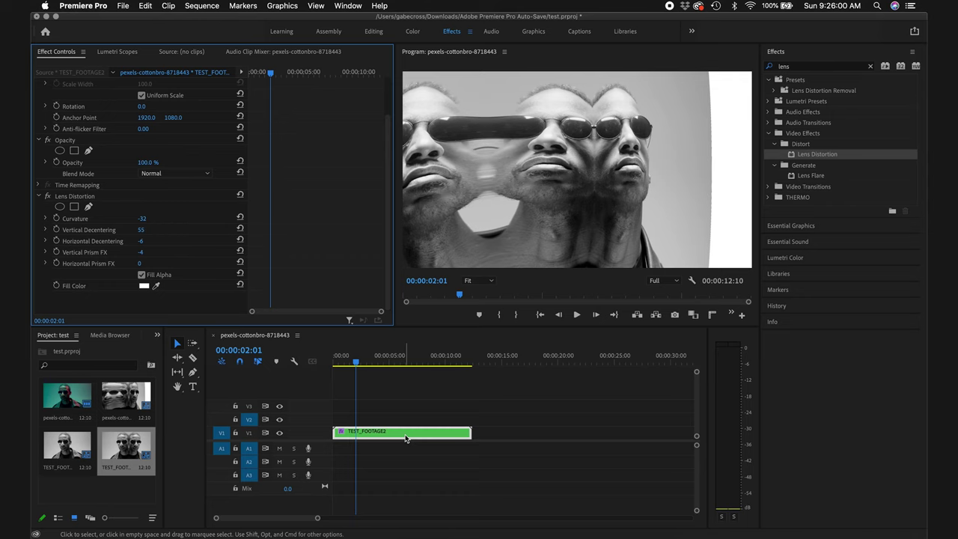
- Paste a copy of TEST_FOOTAGE2 onto V2 aligned with the original, playhead at 00:00:07:19
{"action": "left_click", "coordinate": [378, 412]}
{"action": "left_click", "coordinate": [383, 437]}
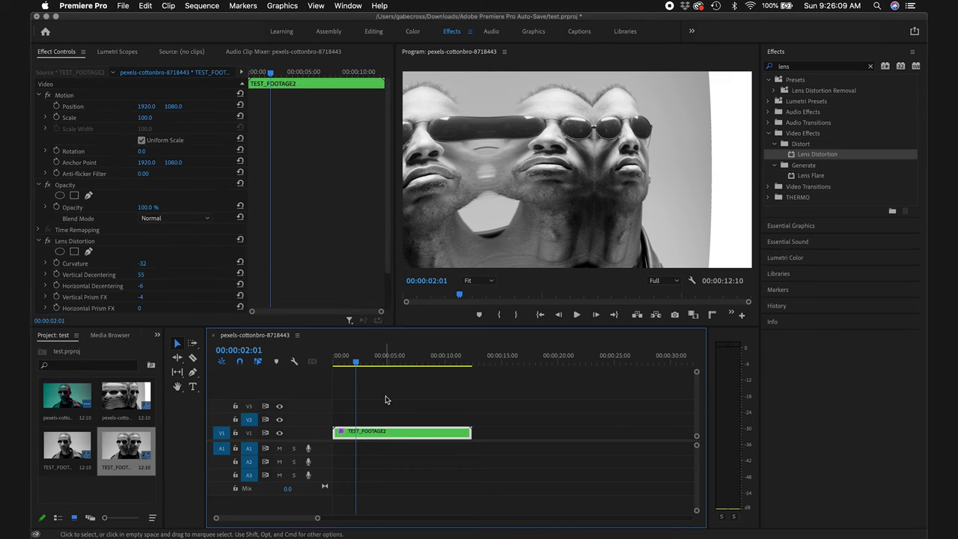
{"action": "key", "text": "super+v"}
{"action": "left_click_drag", "start_coordinate": [403, 417], "coordinate": [379, 417]}
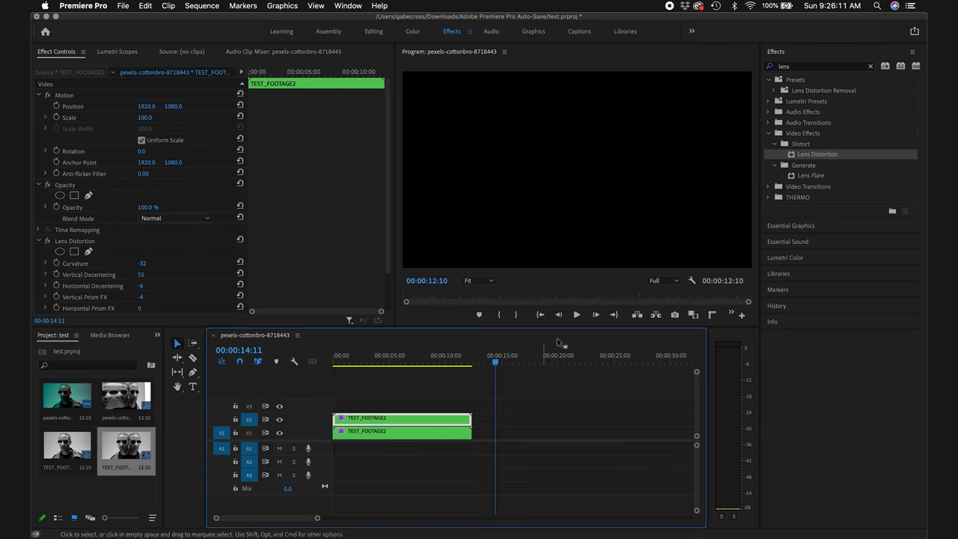
{"action": "left_click_drag", "start_coordinate": [495, 362], "coordinate": [420, 361]}
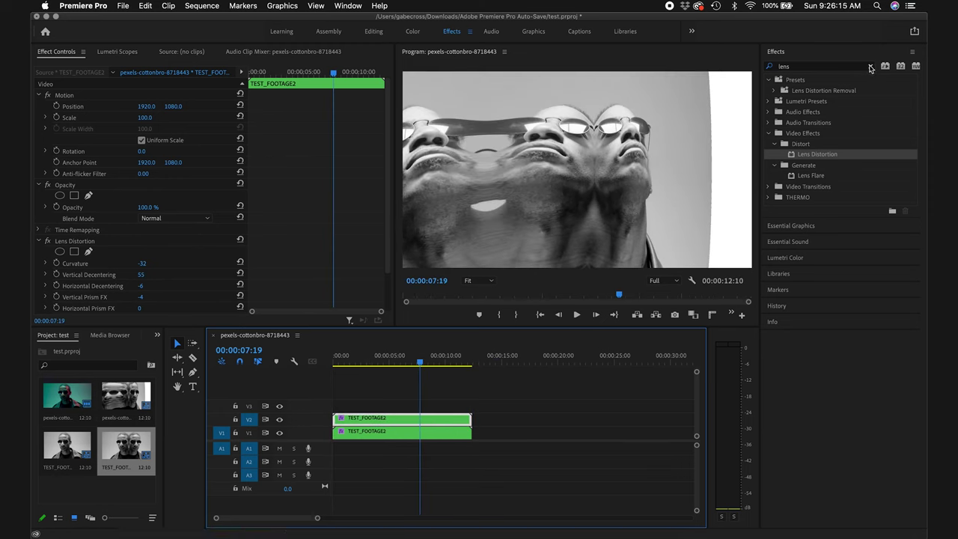
- Apply Horizontal Flip to the V2 copy and shift its Position X to 3691
{"action": "left_click", "coordinate": [871, 66]}
{"action": "type", "text": "flip"}
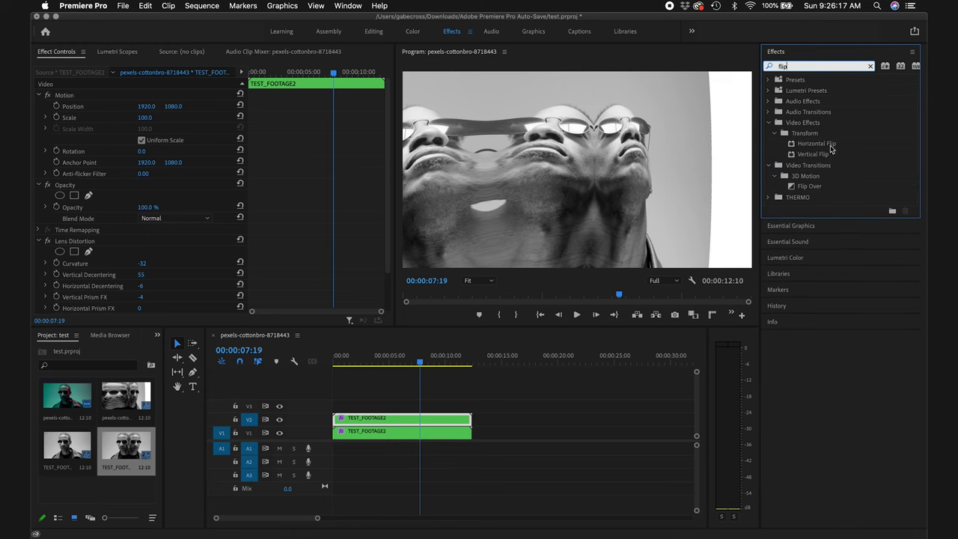
{"action": "left_click_drag", "start_coordinate": [817, 147], "coordinate": [367, 425]}
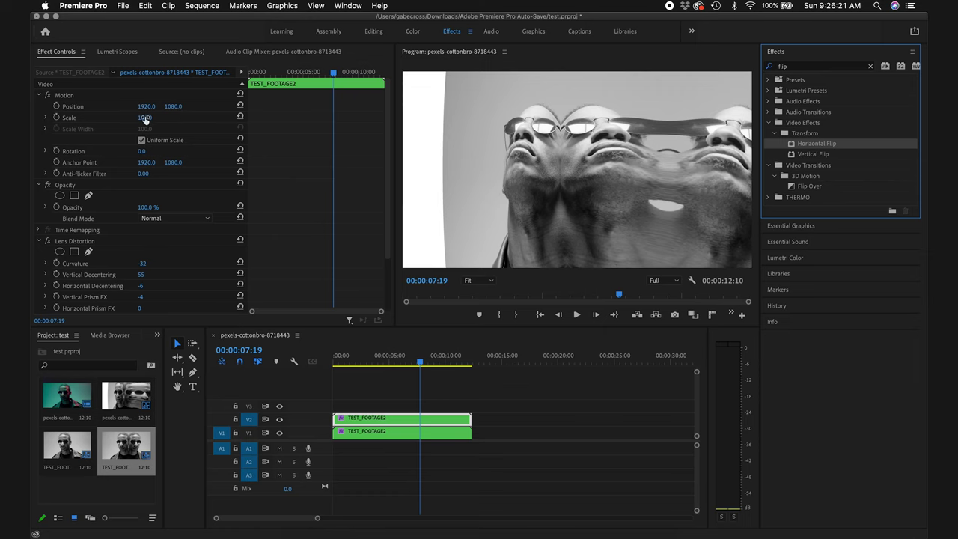
{"action": "left_click_drag", "start_coordinate": [146, 106], "coordinate": [150, 107]}
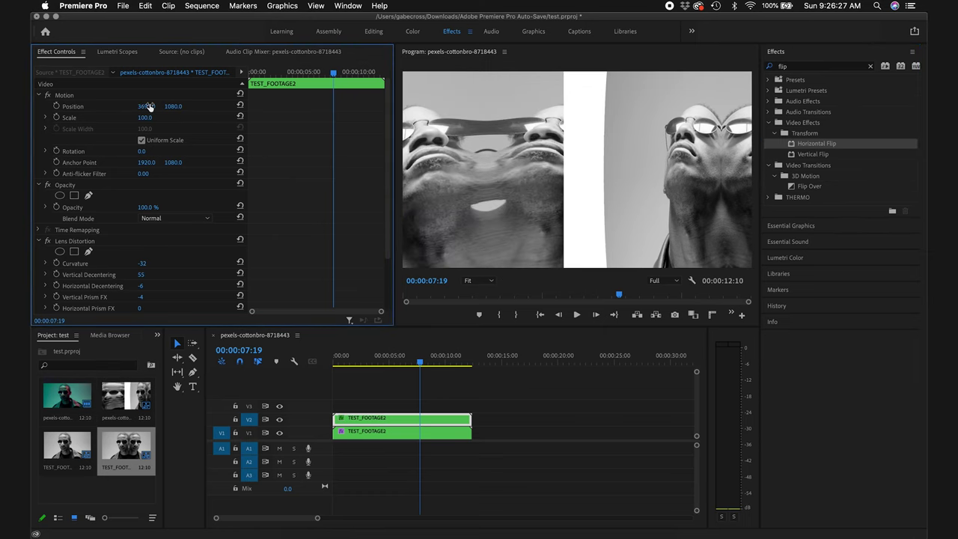
{"action": "left_click", "coordinate": [870, 66]}
- Add Crop to the mirrored V2 copy with Left at 27% to close the white gap
{"action": "left_click", "coordinate": [859, 65]}
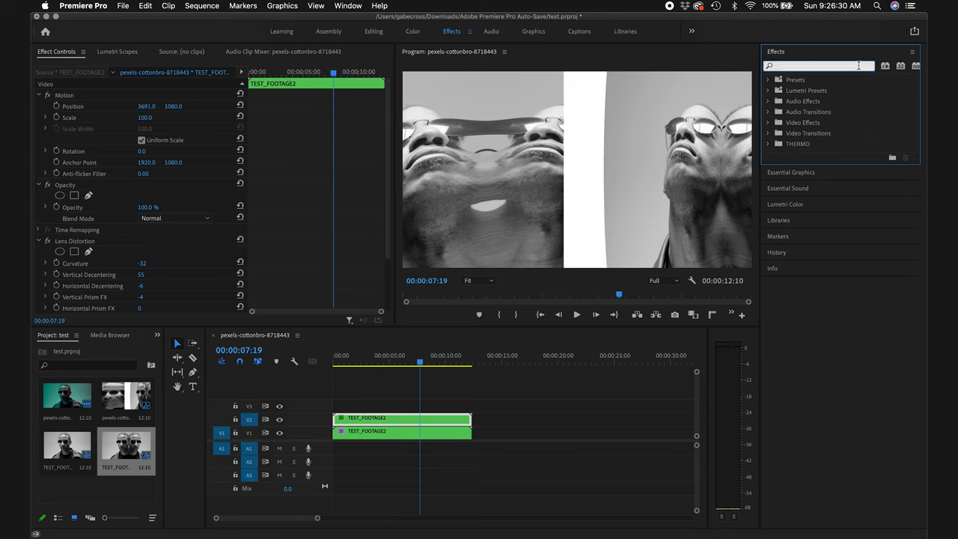
{"action": "type", "text": "crop"}
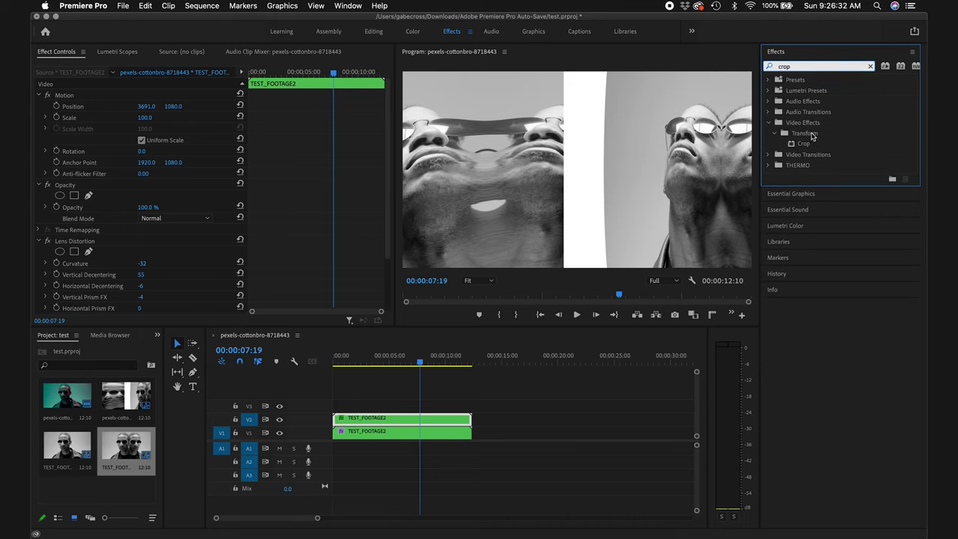
{"action": "left_click_drag", "start_coordinate": [808, 141], "coordinate": [423, 420]}
{"action": "left_click", "coordinate": [139, 232]}
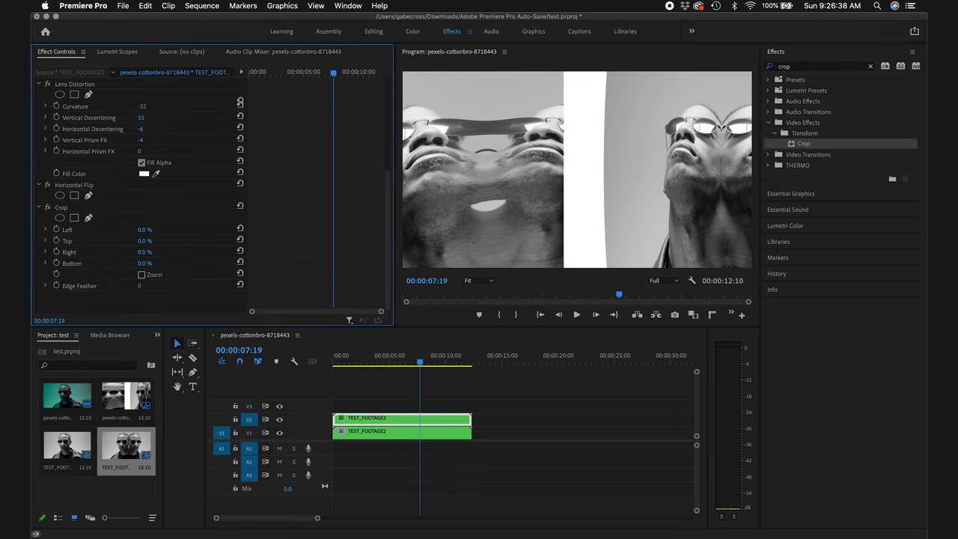
{"action": "left_click_drag", "start_coordinate": [143, 229], "coordinate": [187, 229]}
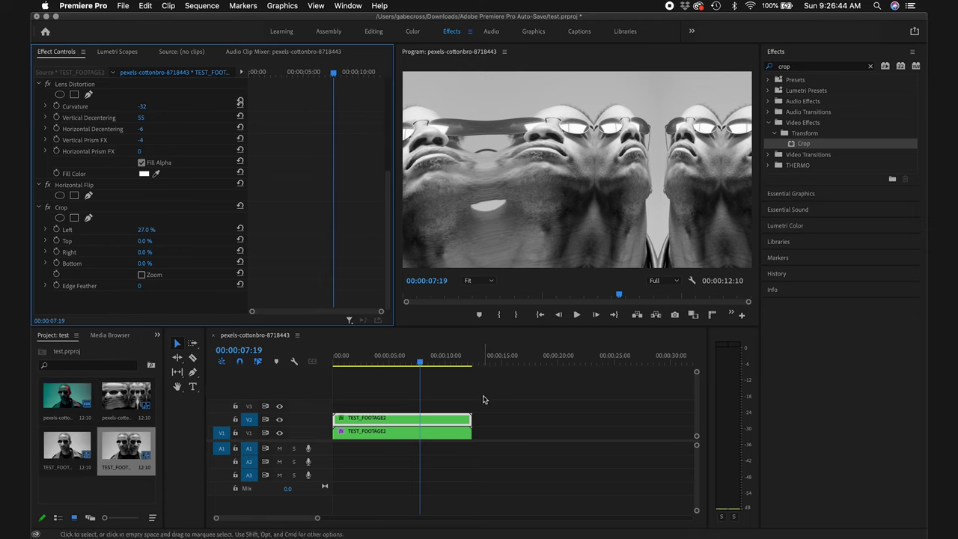
{"action": "left_click_drag", "start_coordinate": [483, 396], "coordinate": [415, 456]}
- Nest the two stacked TEST_FOOTAGE2 clips as TEST_FOOTAGE3 and select the nested clip
{"action": "right_click", "coordinate": [439, 434]}
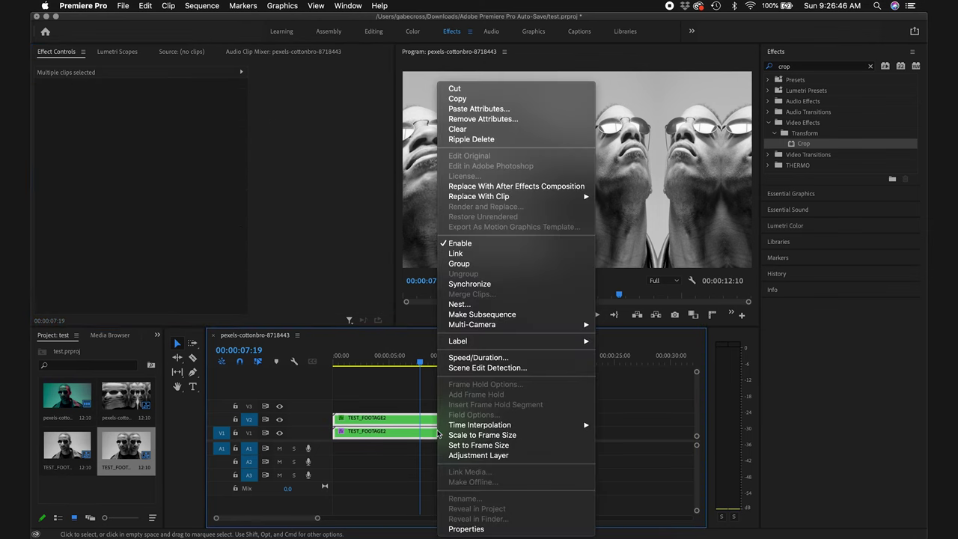
{"action": "left_click", "coordinate": [515, 305]}
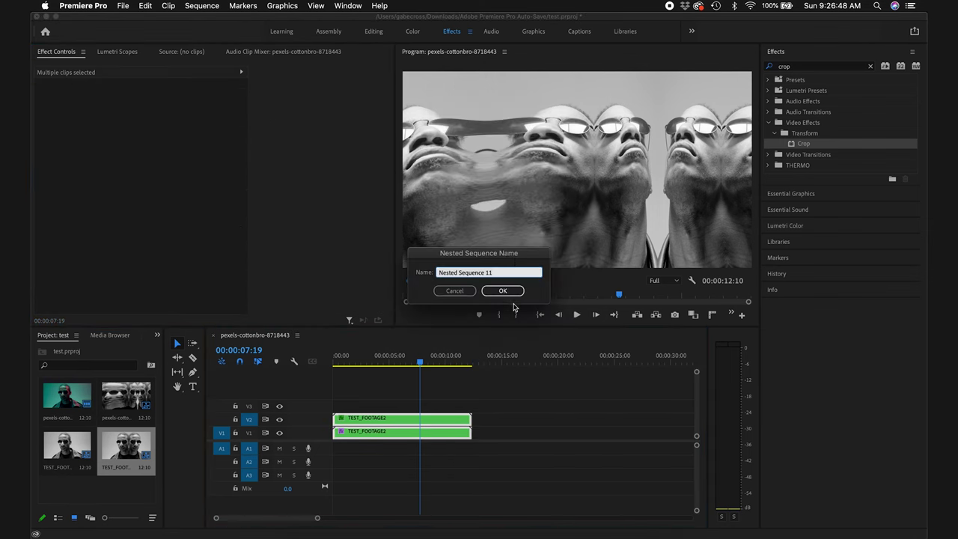
{"action": "type", "text": "TEST_FOOTAGE3"}
{"action": "key", "text": "Return"}
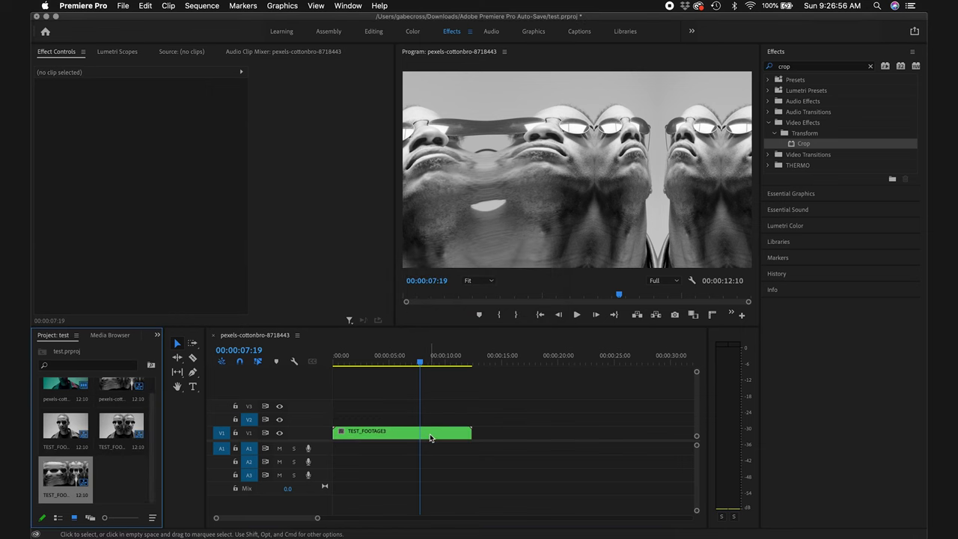
{"action": "left_click", "coordinate": [430, 434]}
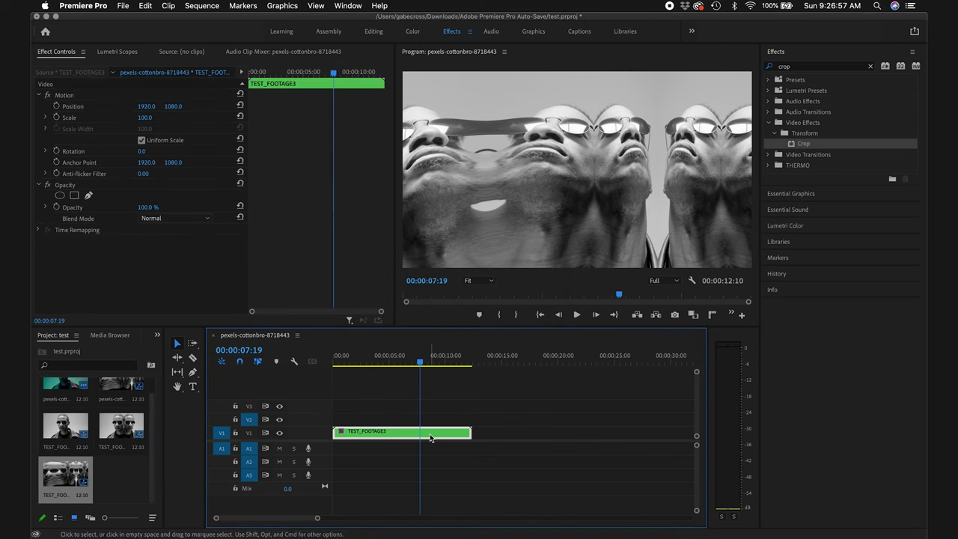
{"action": "left_click", "coordinate": [869, 68]}
- Apply the Lens Distortion effect to the TEST_FOOTAGE3 nested clip
{"action": "left_click", "coordinate": [869, 68]}
{"action": "left_click", "coordinate": [858, 70]}
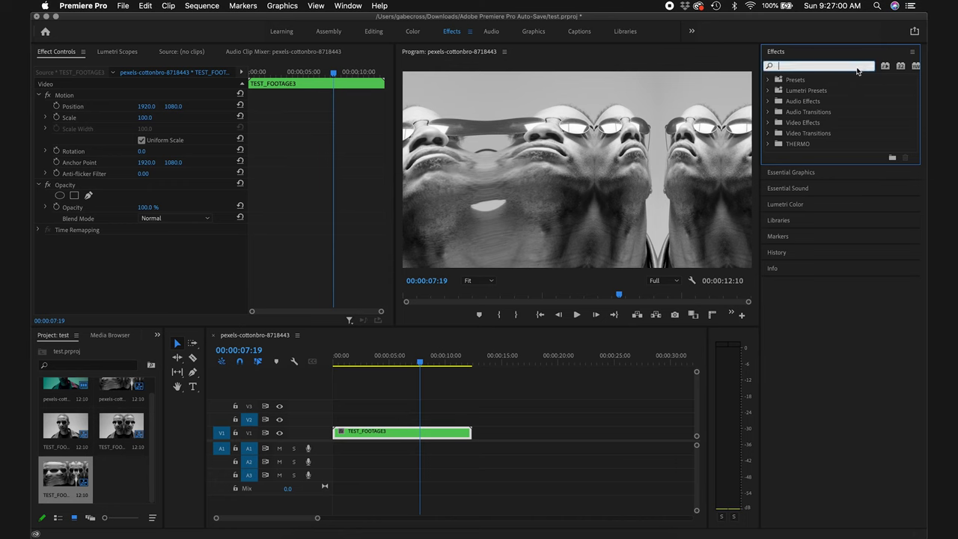
{"action": "type", "text": "lens distor"}
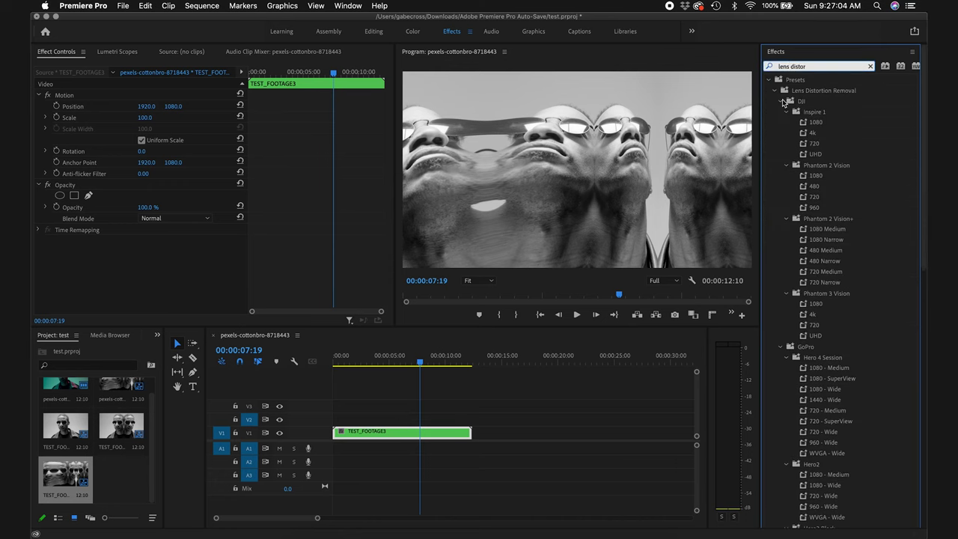
{"action": "left_click_drag", "start_coordinate": [806, 154], "coordinate": [427, 434]}
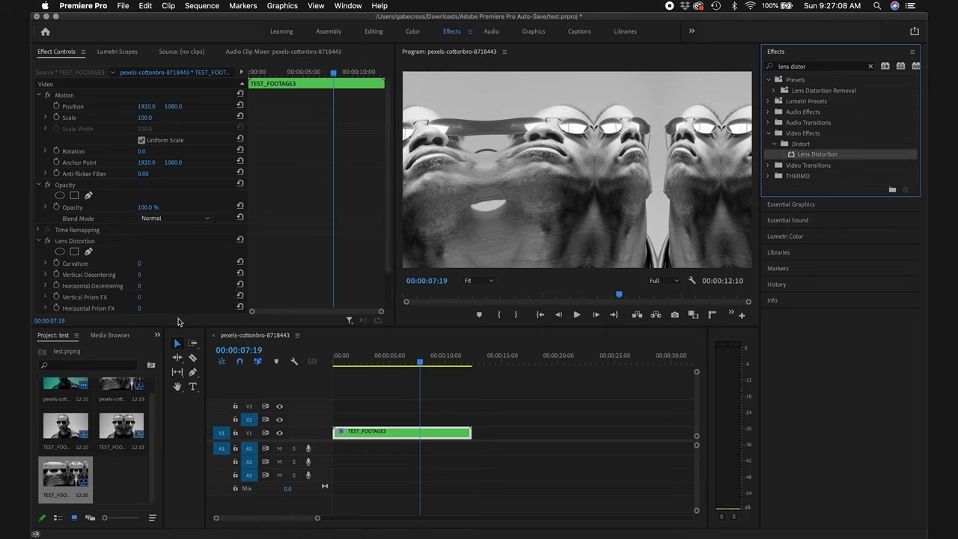
- Reset Vertical Decentering to 0 and set Curvature -5 and Horizontal Decentering -1
{"action": "left_click", "coordinate": [142, 277]}
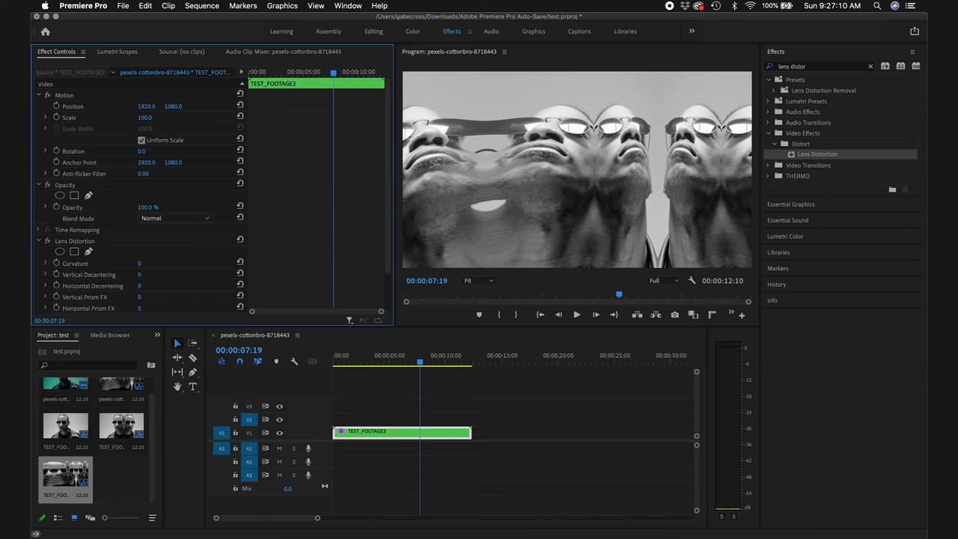
{"action": "left_click_drag", "start_coordinate": [139, 274], "coordinate": [149, 276]}
{"action": "mouse_move", "coordinate": [145, 275]}
{"action": "left_mouse_down"}
{"action": "mouse_move", "coordinate": [161, 276]}
{"action": "mouse_move", "coordinate": [149, 274]}
{"action": "left_mouse_up"}
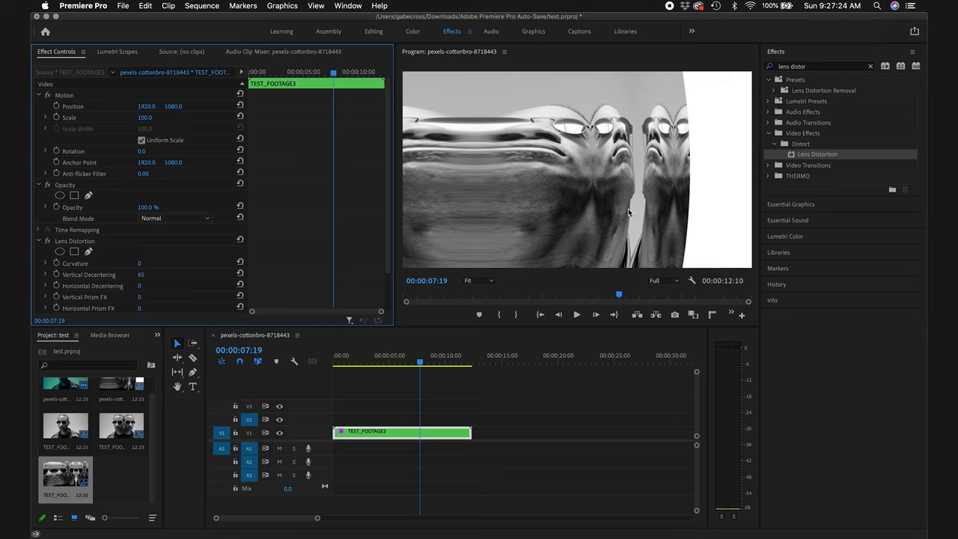
{"action": "left_click", "coordinate": [149, 274]}
{"action": "type", "text": "0"}
{"action": "key", "text": "Return"}
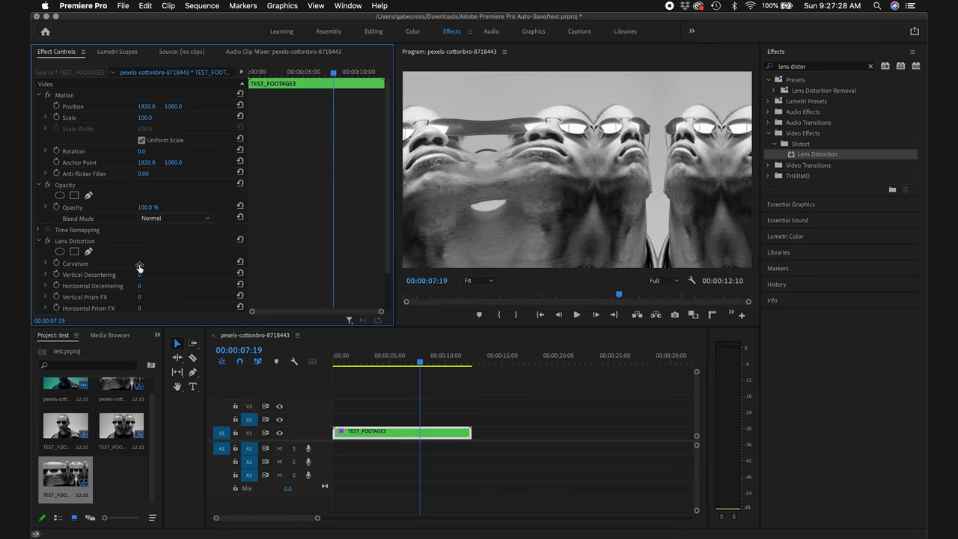
{"action": "left_click_drag", "start_coordinate": [139, 266], "coordinate": [138, 286]}
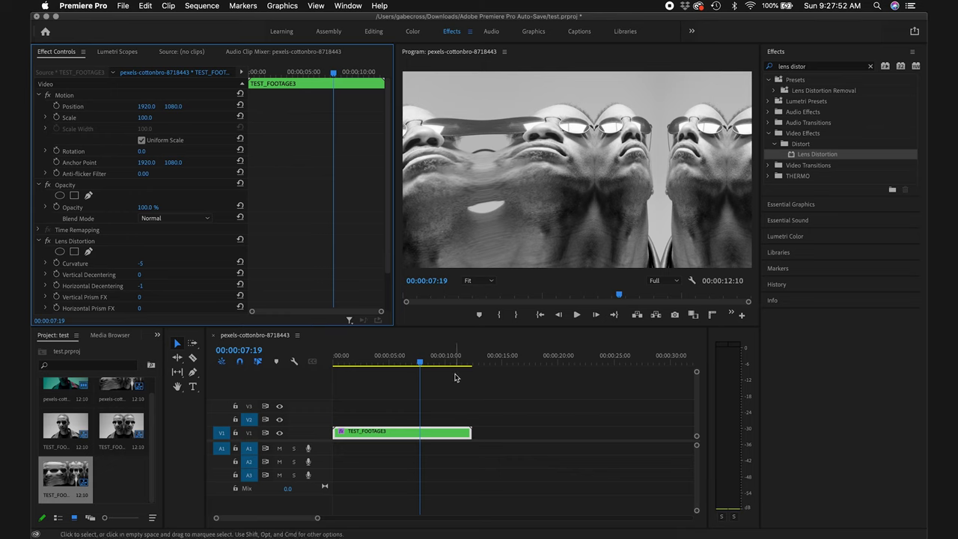
{"action": "left_click", "coordinate": [473, 390]}
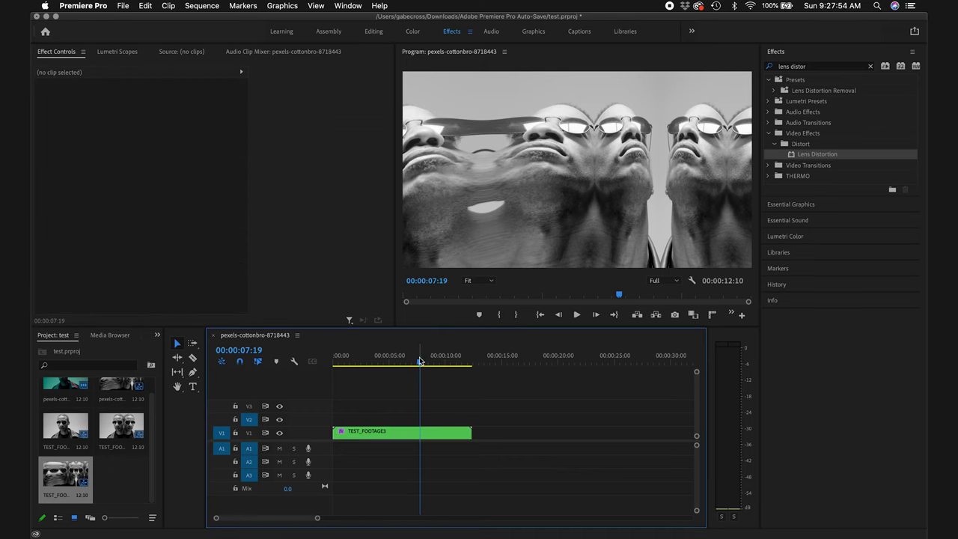
{"action": "left_click_drag", "start_coordinate": [421, 361], "coordinate": [338, 364]}
{"action": "key", "text": "space"}
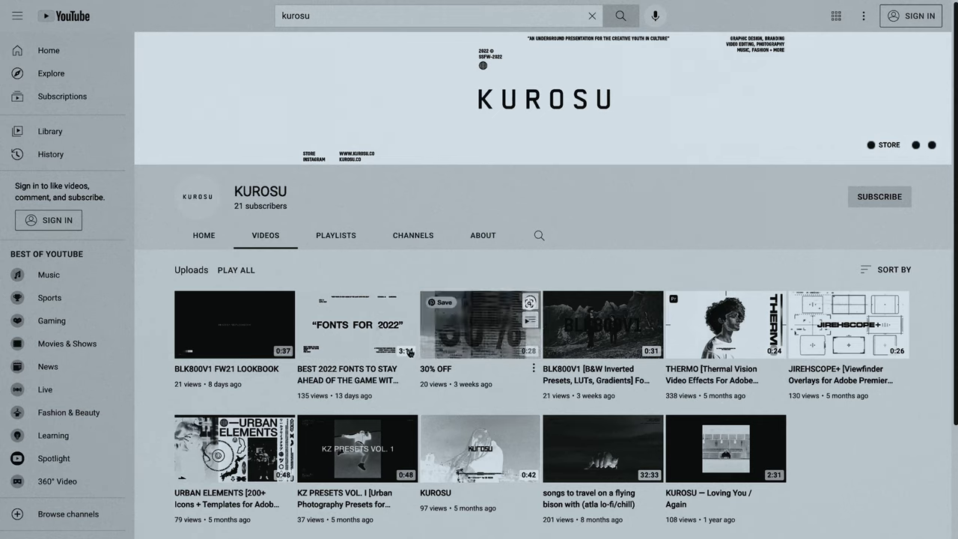
- Open the KUROSU video 'Best 2022 Fonts to Stay Ahead of the Game'
{"action": "left_click", "coordinate": [409, 352]}
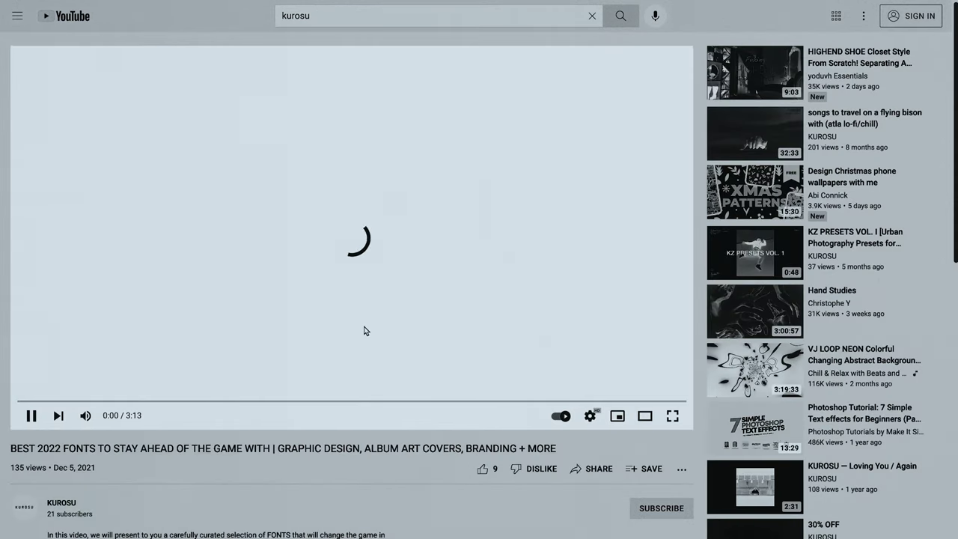